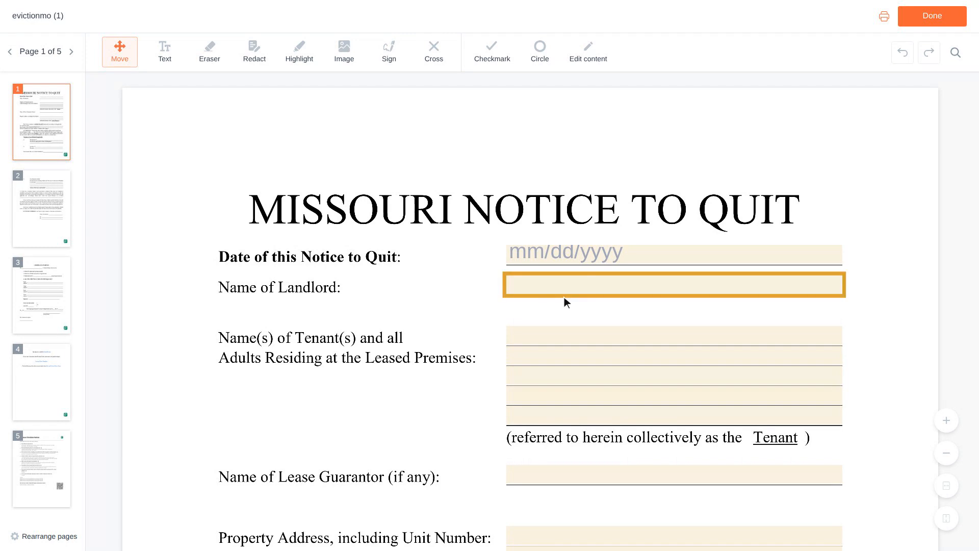
Step: Pick July 2, 2026 (07/02/2026) in the calendar for the notice date
click(676, 255)
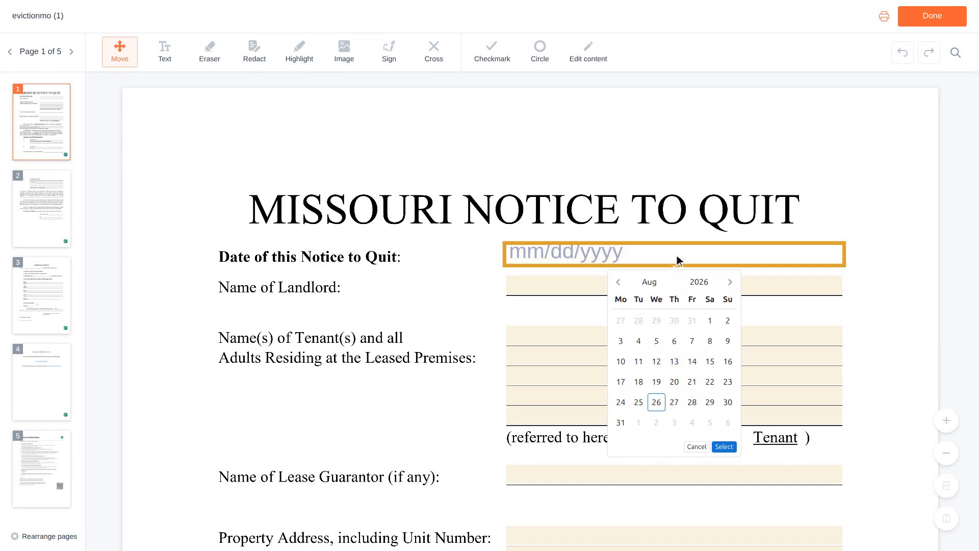
click(677, 285)
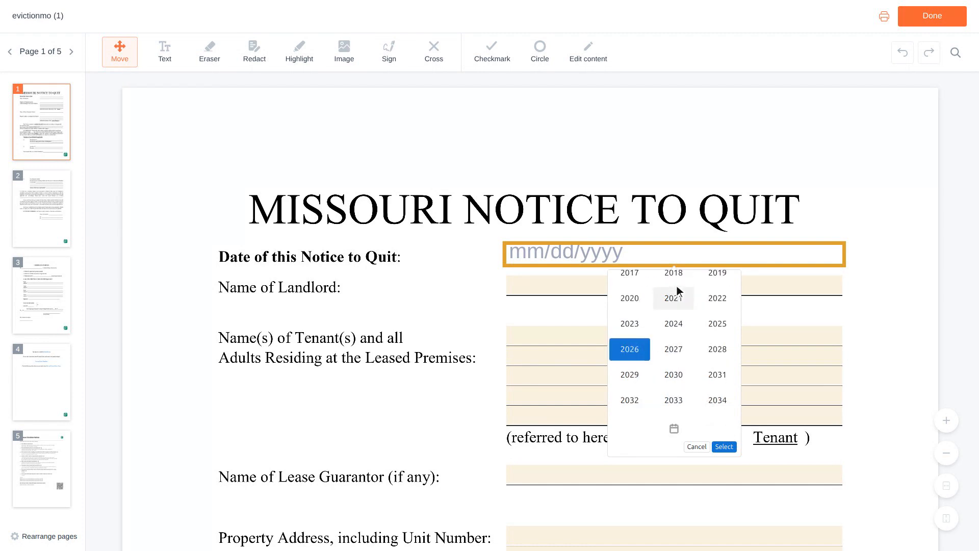
click(677, 285)
scroll(678, 286, down, 1)
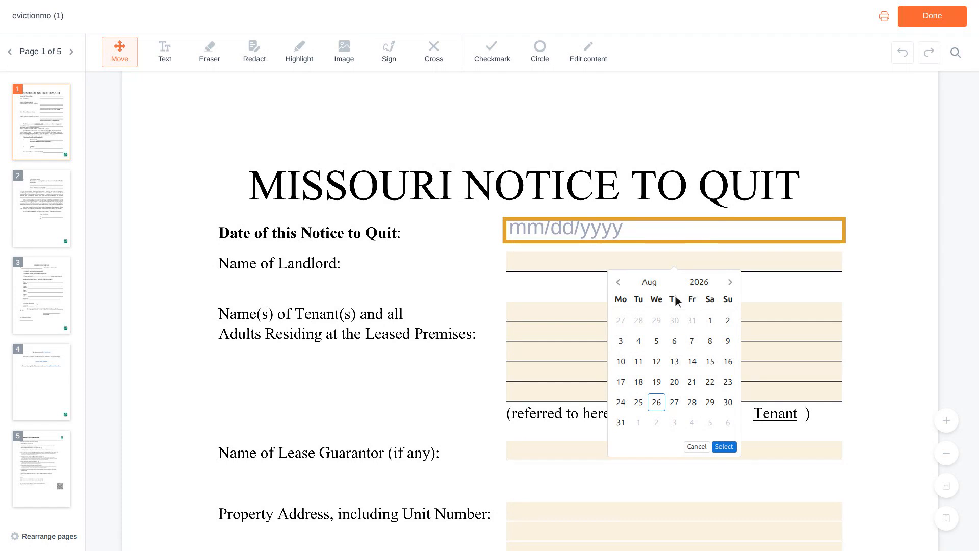
click(677, 314)
click(677, 316)
scroll(677, 317, down, 3)
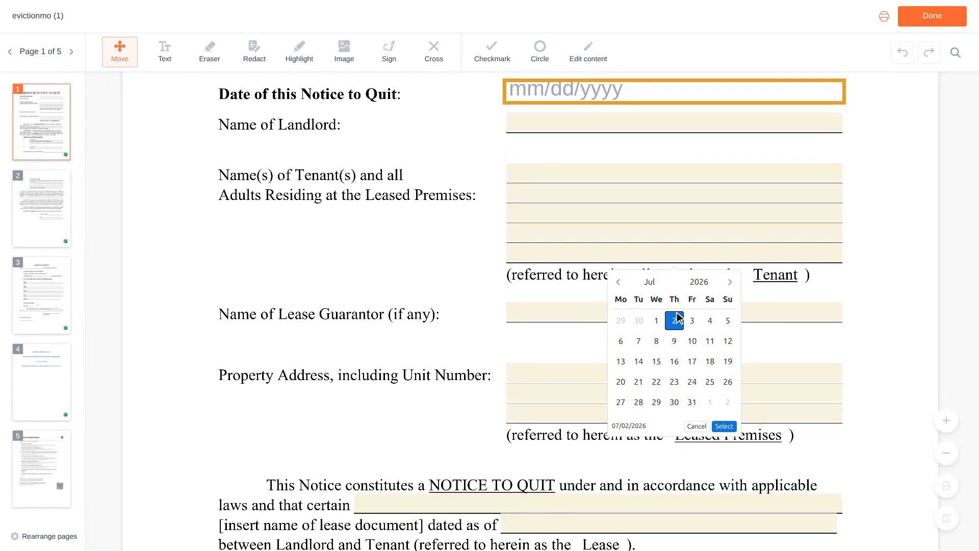
scroll(678, 317, down, 1)
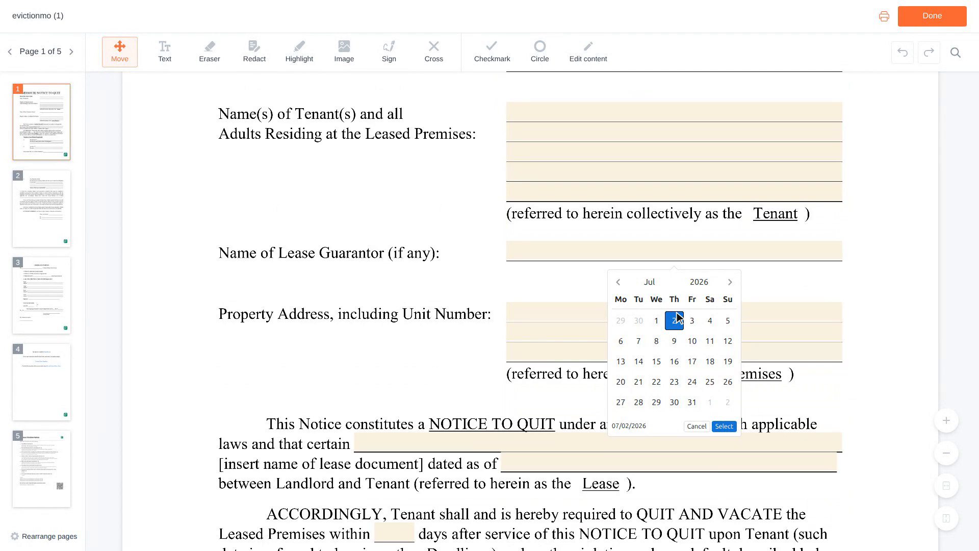
scroll(678, 317, down, 1)
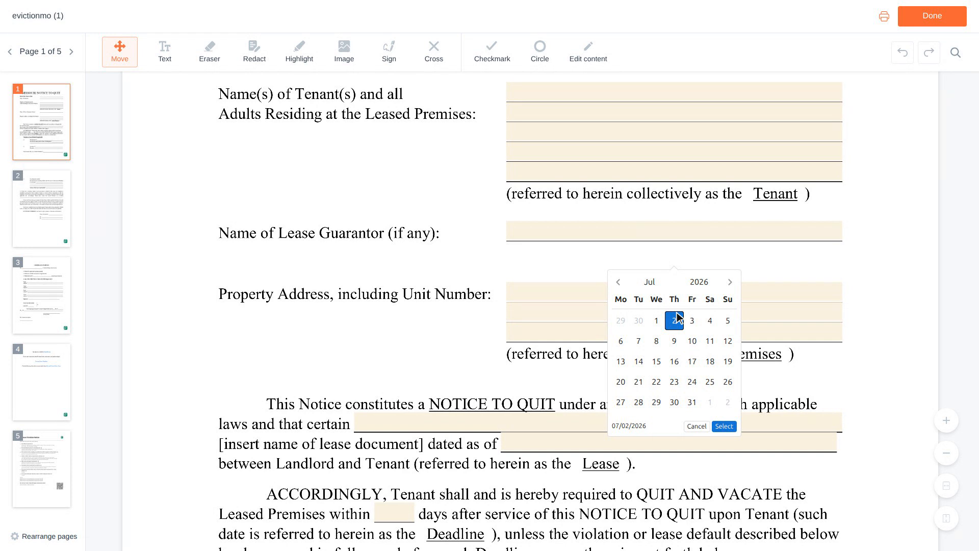
scroll(678, 318, down, 2)
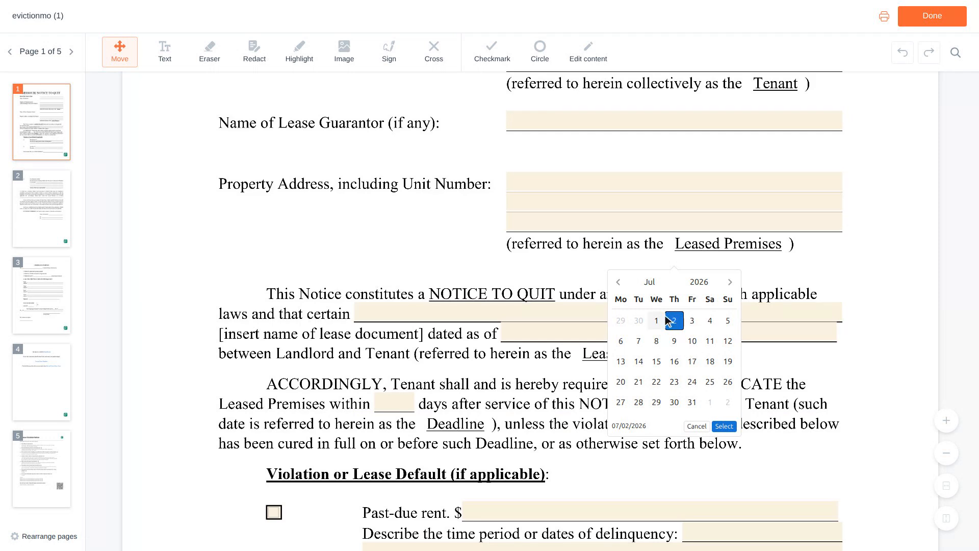
Step: Enter 'Residential Lease Agreement' as the lease document name
click(602, 314)
text(Reside)
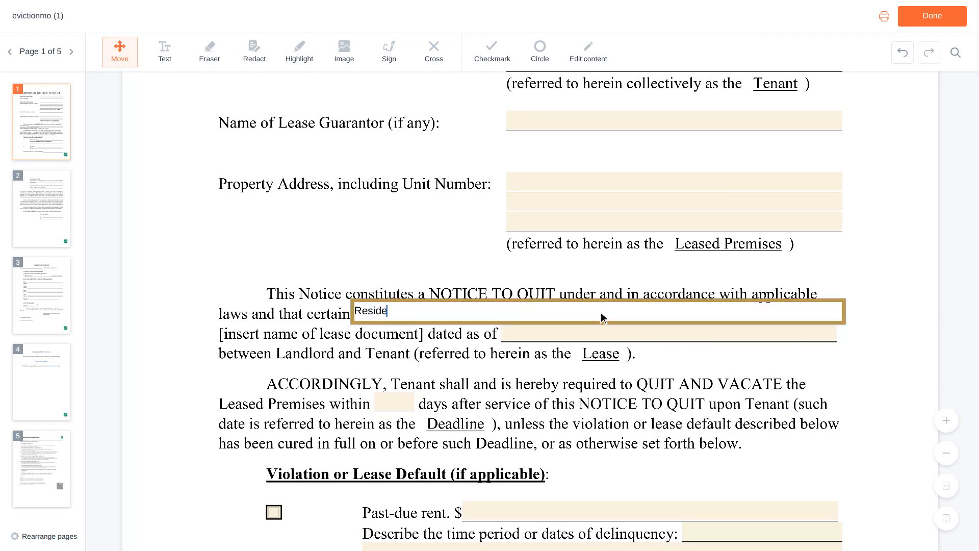
text(ntial Lease Agreeme)
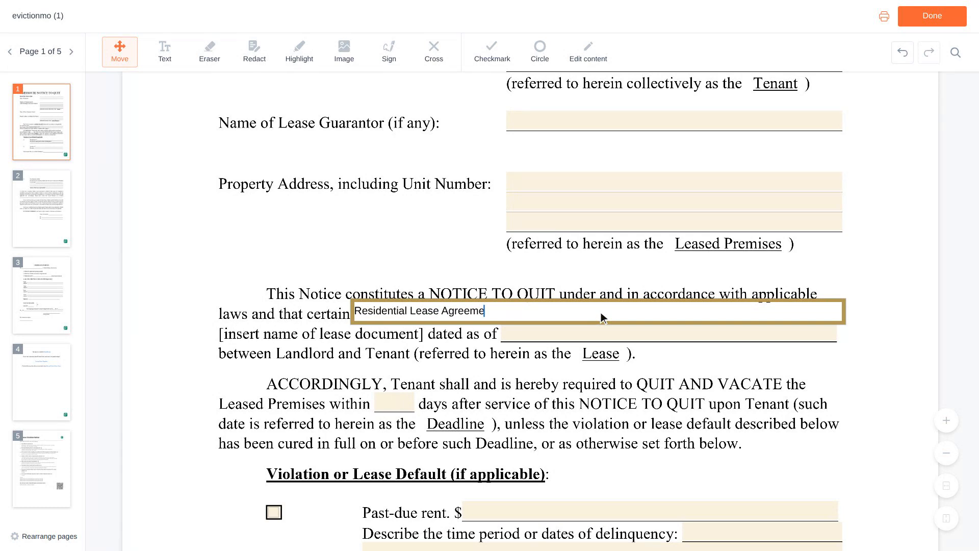
text(nt)
scroll(602, 317, down, 1)
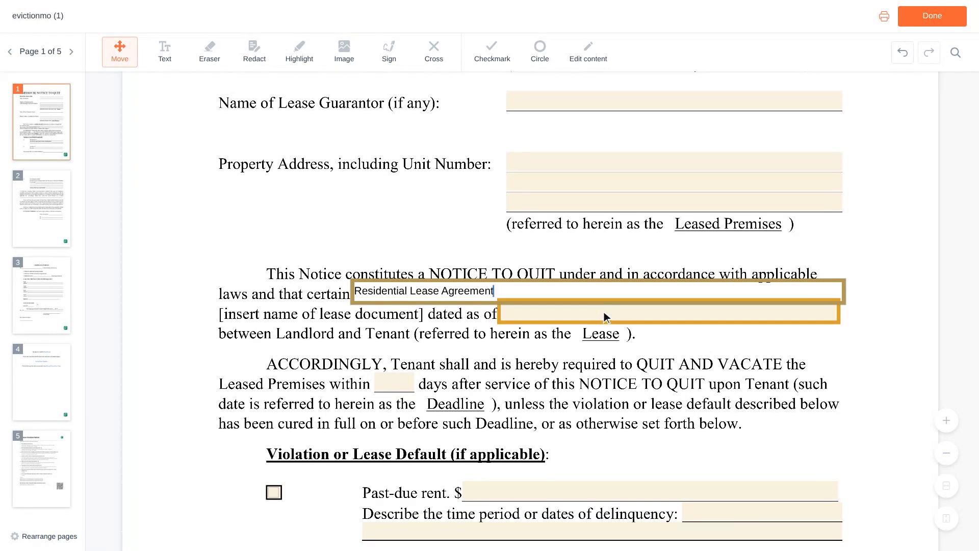
Step: Set the lease's dated-as-of field to 06/01/2023
click(670, 312)
text(06/01/2023)
scroll(672, 312, down, 3)
click(672, 312)
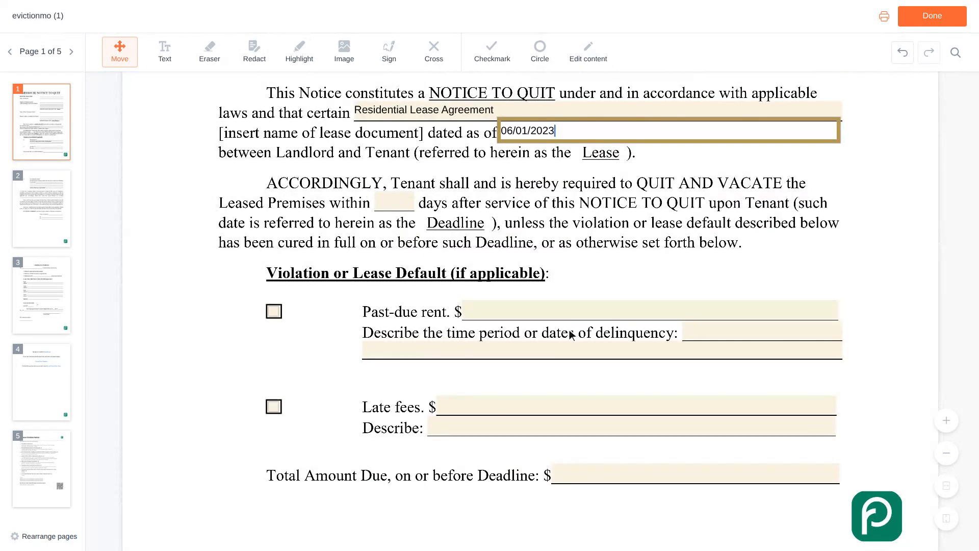
Step: Check Past-due rent and enter an amount of 1,200
click(275, 313)
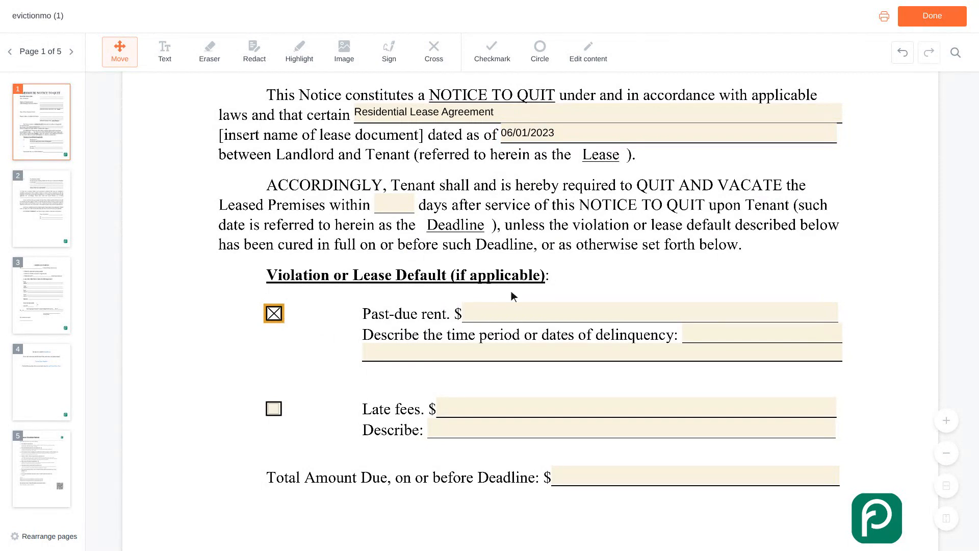
click(653, 312)
text(1,200)
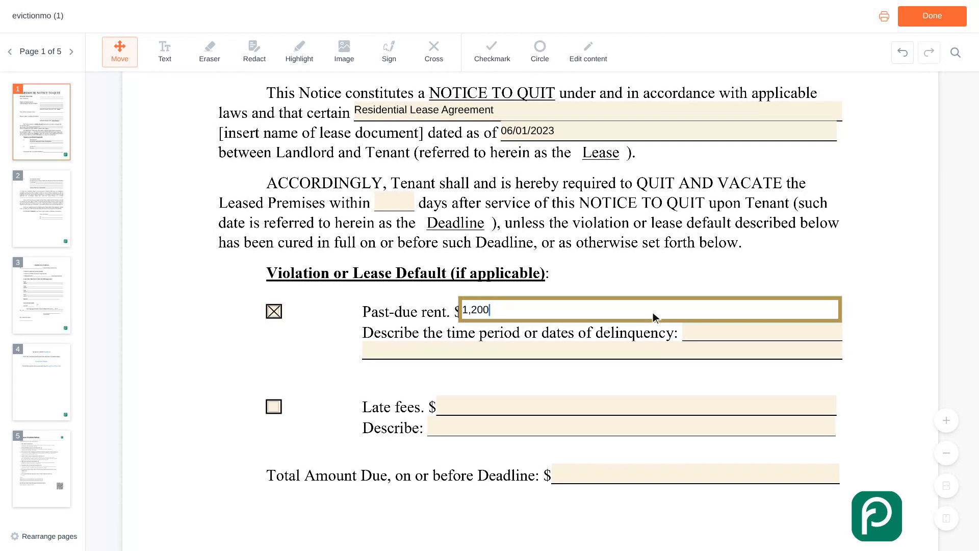
scroll(653, 312, down, 1)
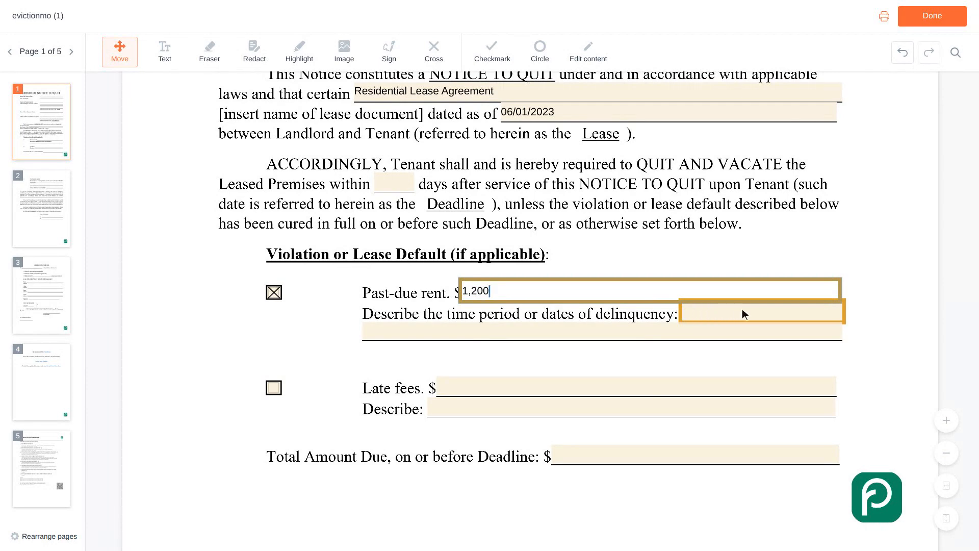
Step: Describe the delinquency period as 'February 2024 rent, due on the first'
click(765, 312)
text(February 2024 rent)
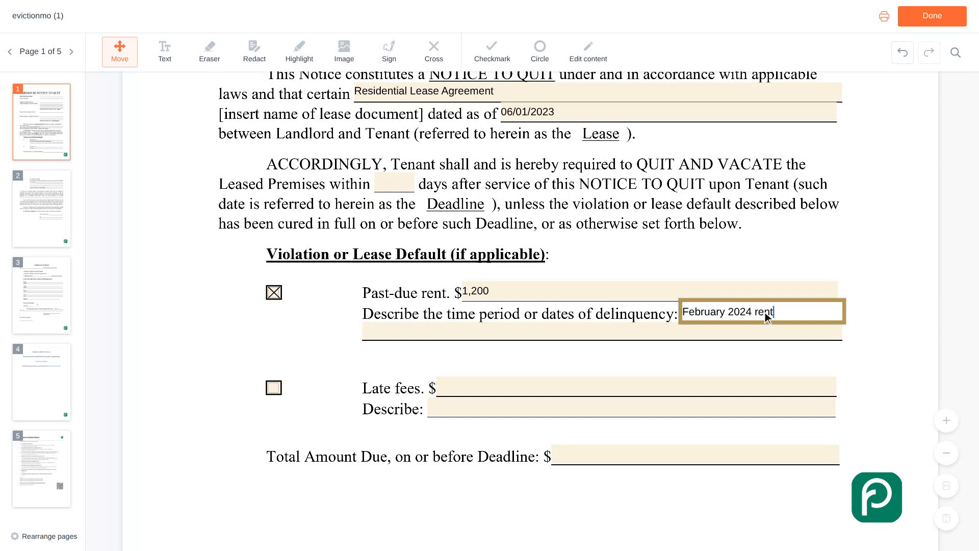
text(, due on the first)
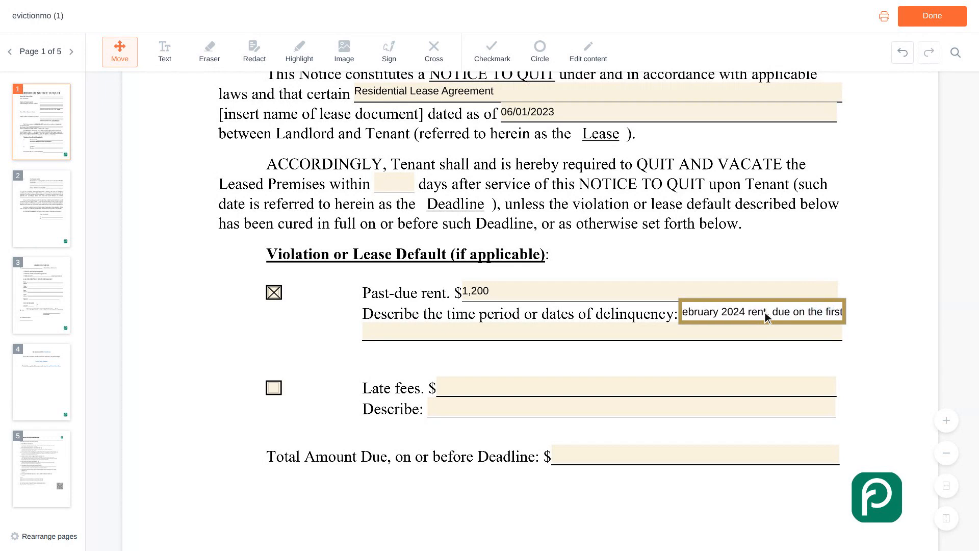
scroll(765, 312, down, 2)
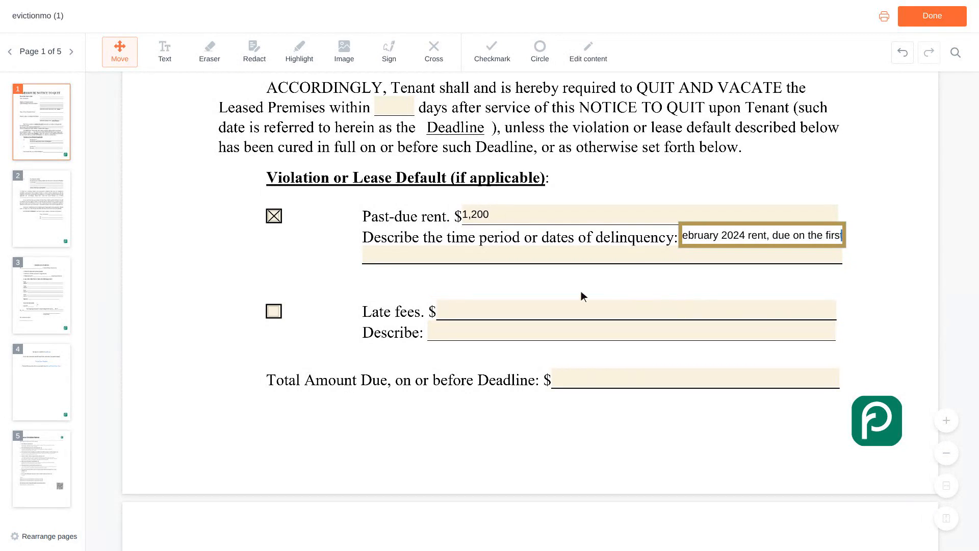
text(t)
Step: Check Late fees and enter a late fee amount of 50
click(275, 312)
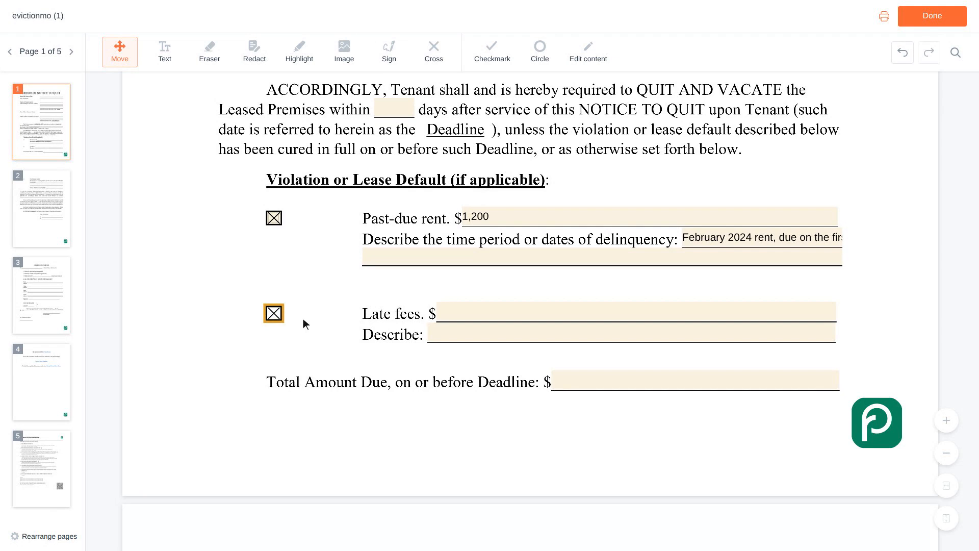
click(639, 314)
text(50)
scroll(639, 312, down, 1)
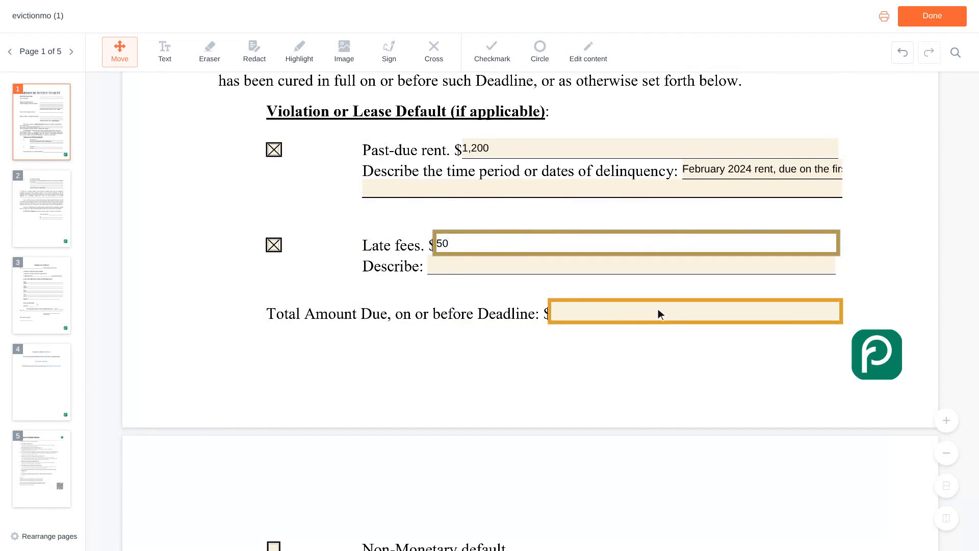
Step: Enter 1,250 as the Total Amount Due
click(699, 316)
text(1,250)
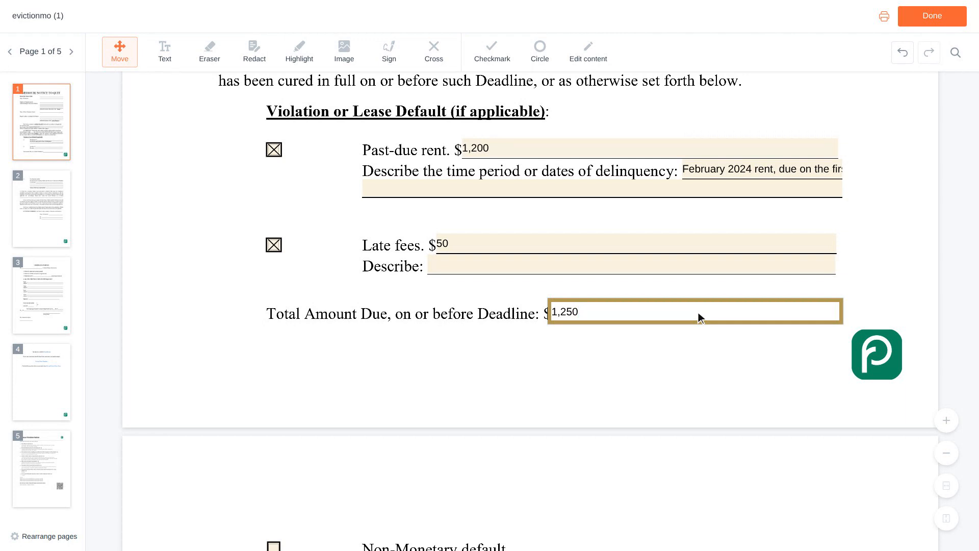
key(Tab)
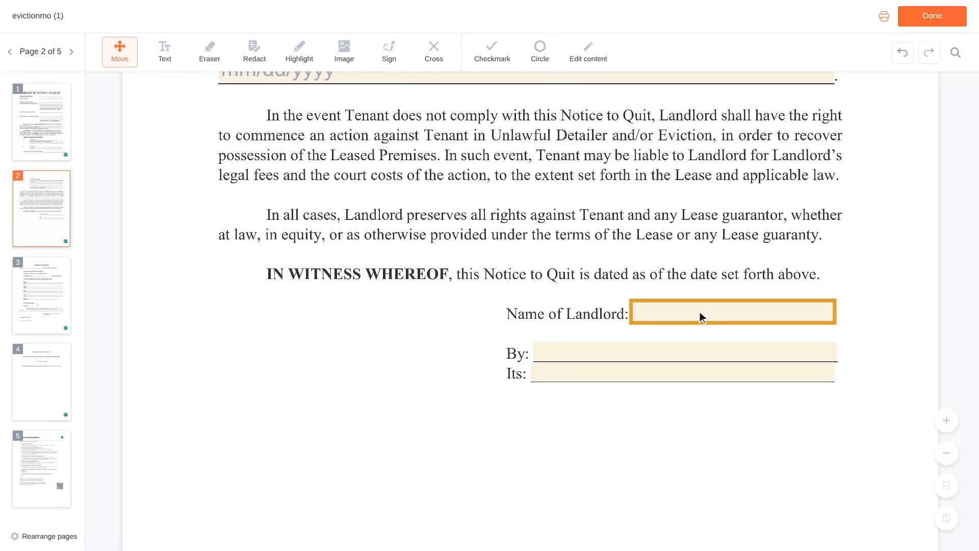
Step: Enter the landlord's full name on the Name of Landlord and By lines, with title 'Owner'
click(735, 313)
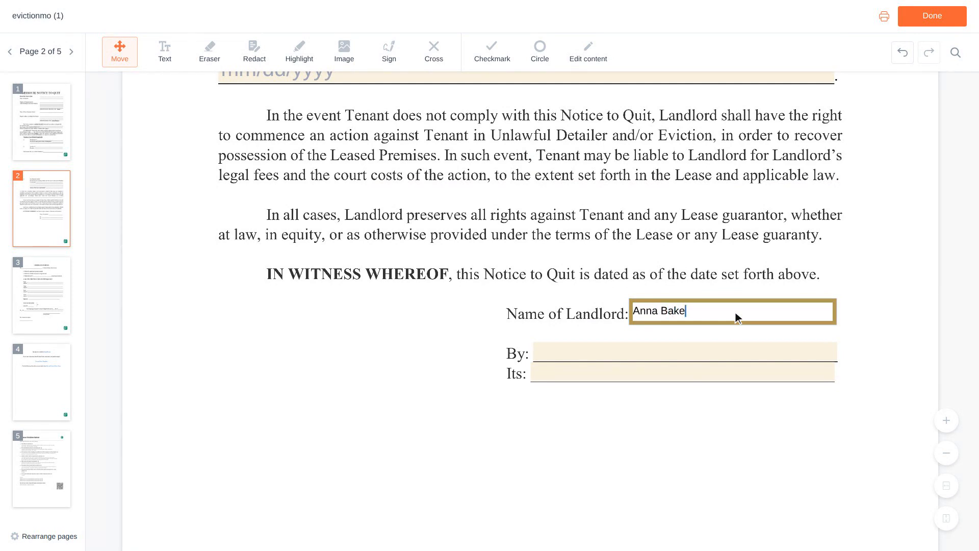
scroll(736, 312, down, 1)
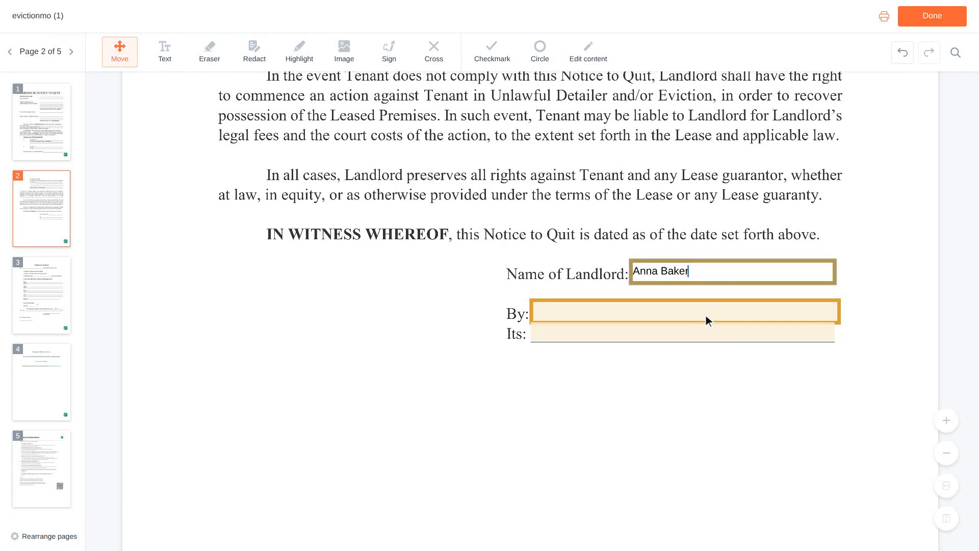
click(688, 312)
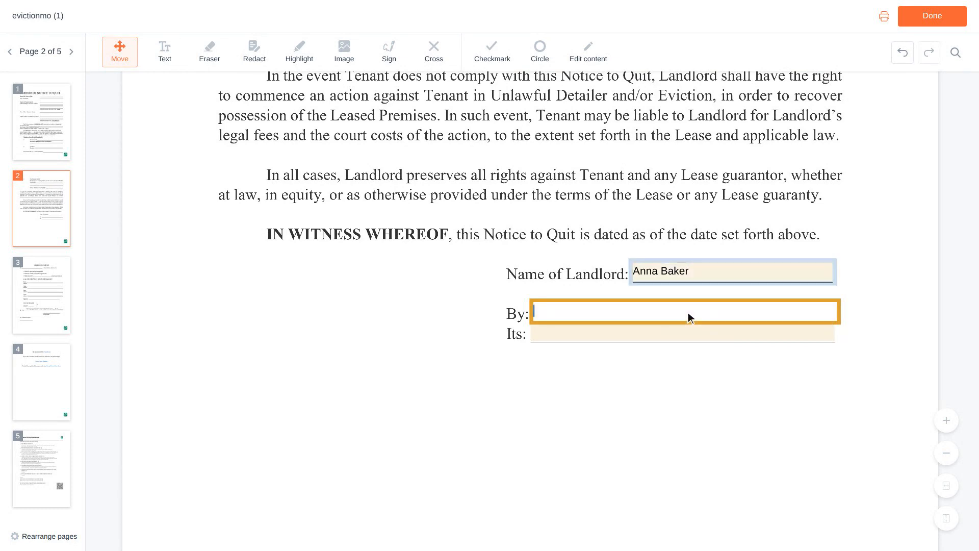
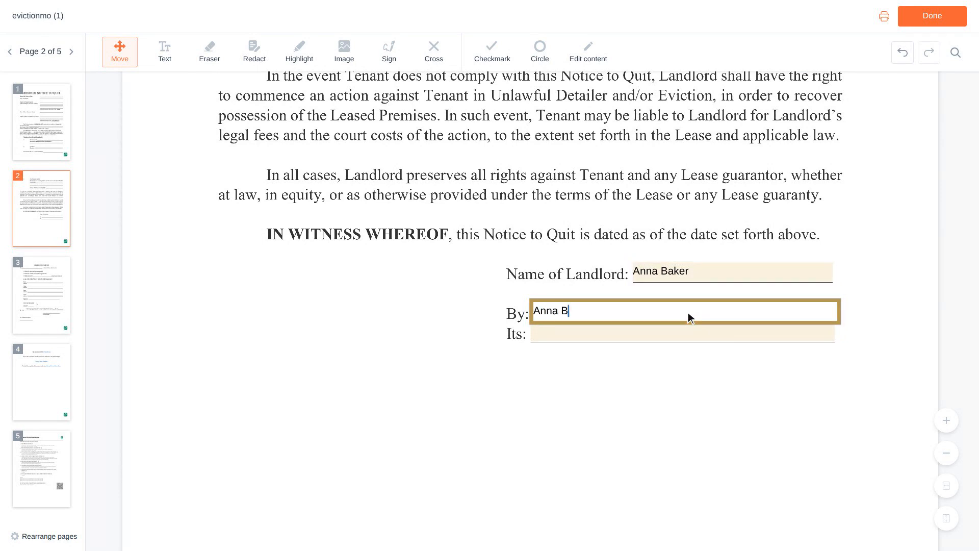
key(Tab)
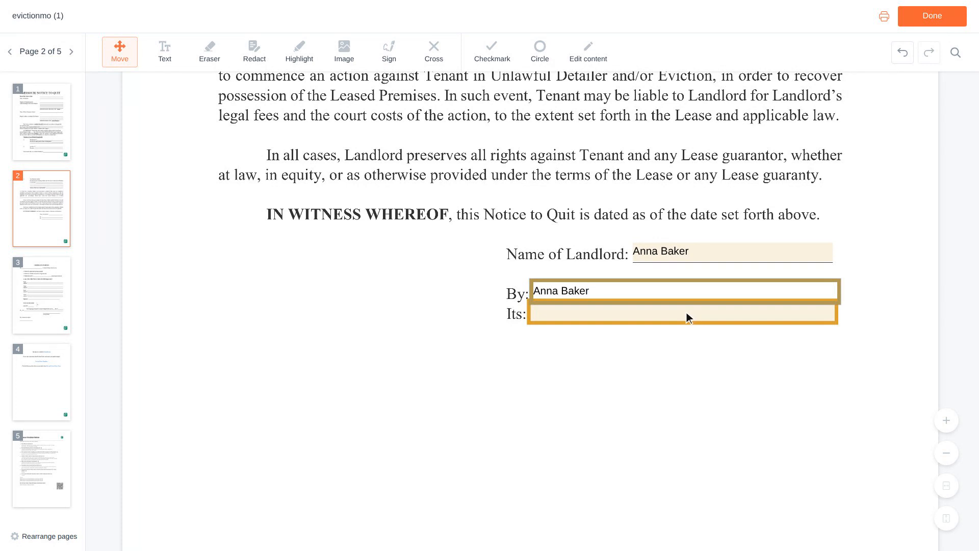
click(685, 313)
text(Owner)
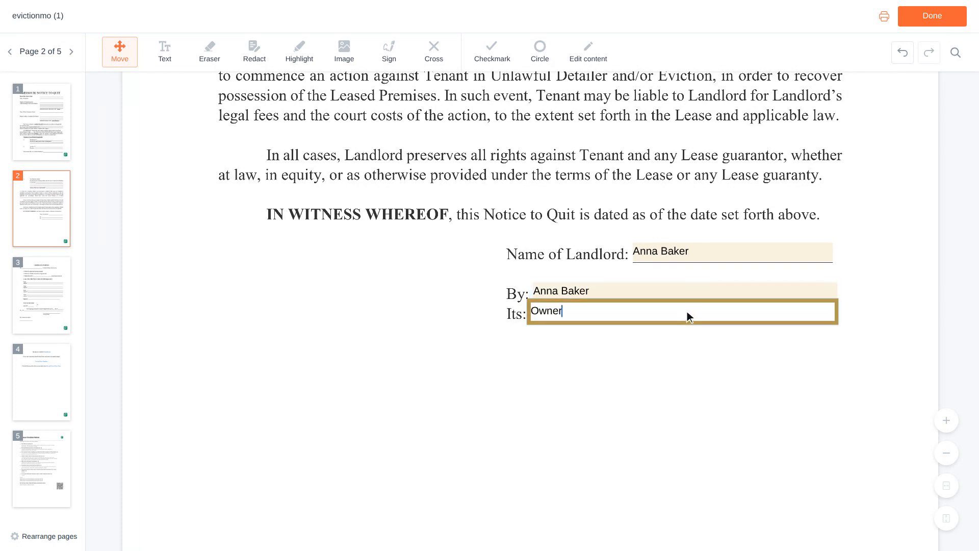